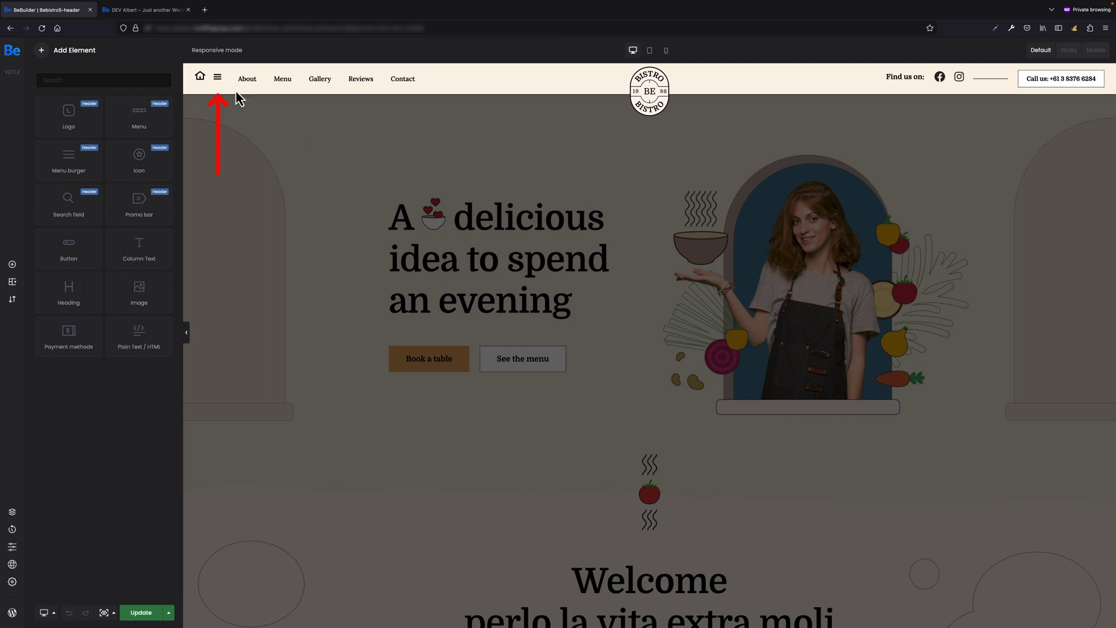
# Step: Preview the live site in Responsive Design Mode at about 1292 px wide, where the menu wraps
pyautogui.click(150, 12)
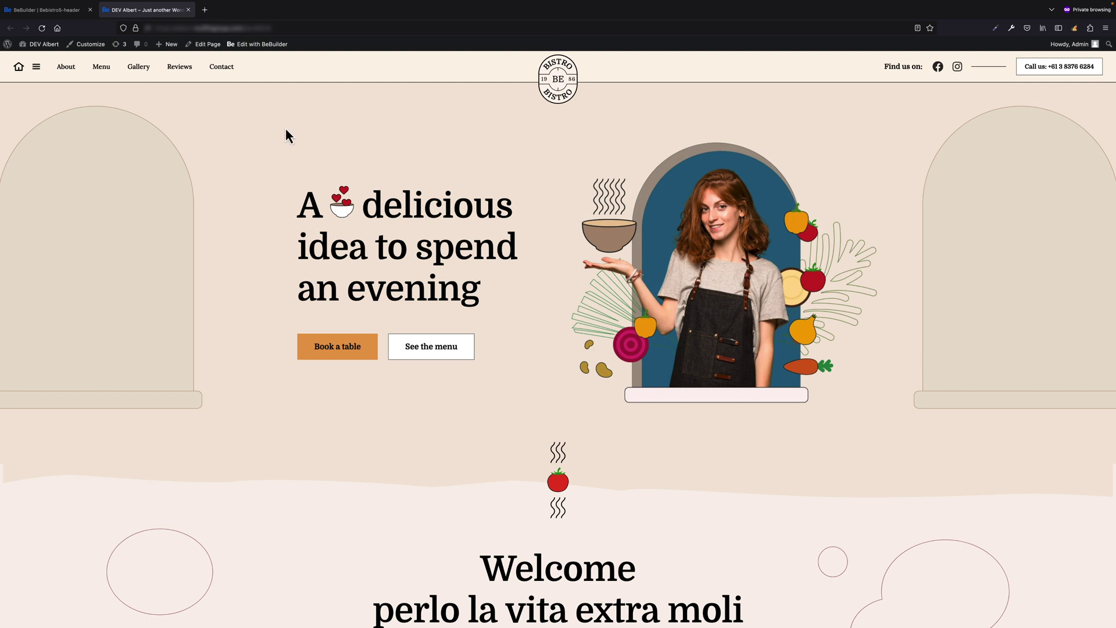
pyautogui.press('super+alt+m')
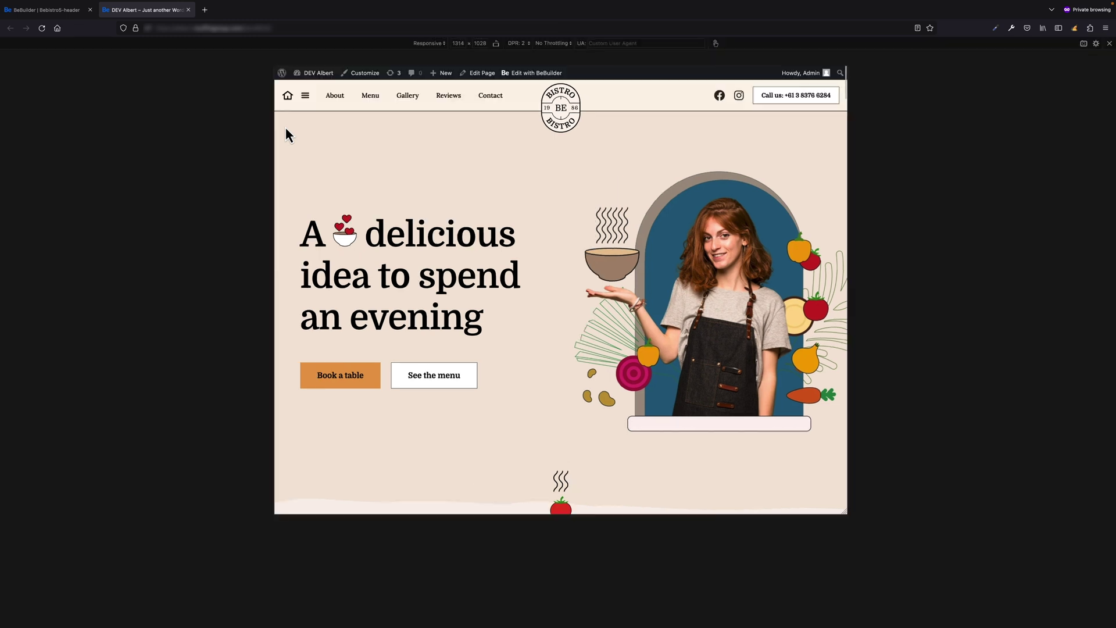
pyautogui.moveTo(847, 178); pyautogui.dragTo(899, 183)
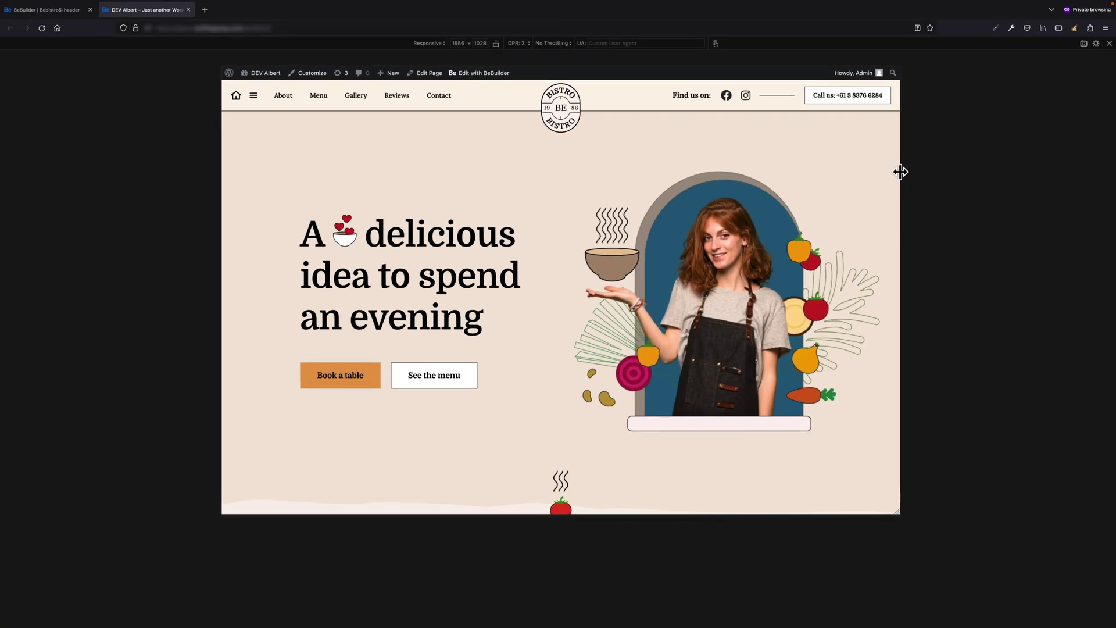
pyautogui.moveTo(901, 172); pyautogui.dragTo(842, 175)
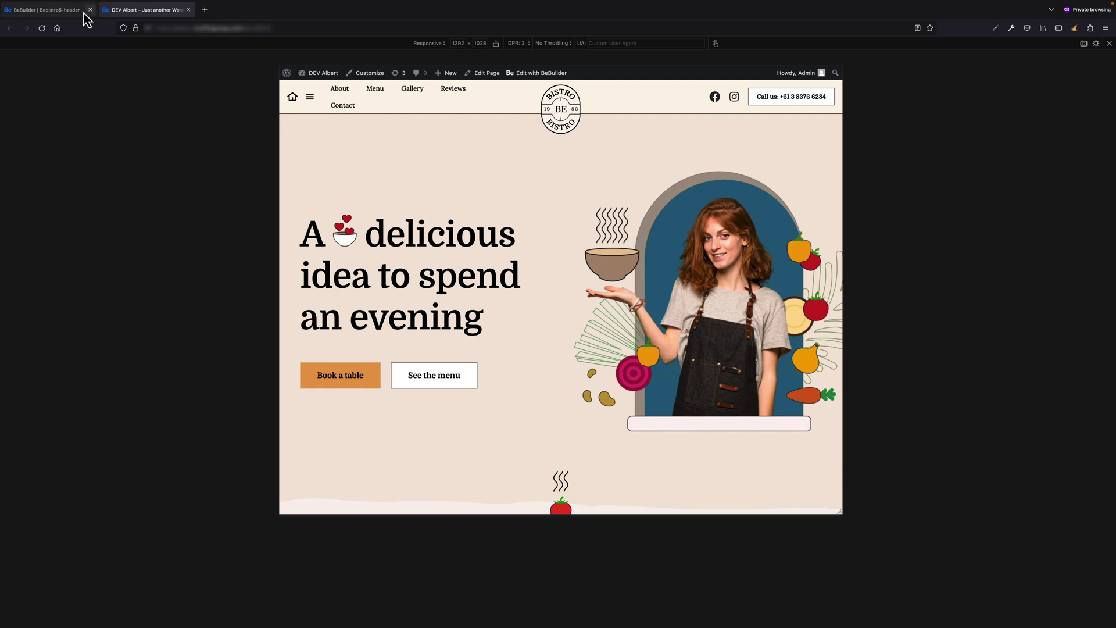
# Step: Give the header Menu element custom visibility 'Hide under' 1320 px, then save the header
pyautogui.click(47, 10)
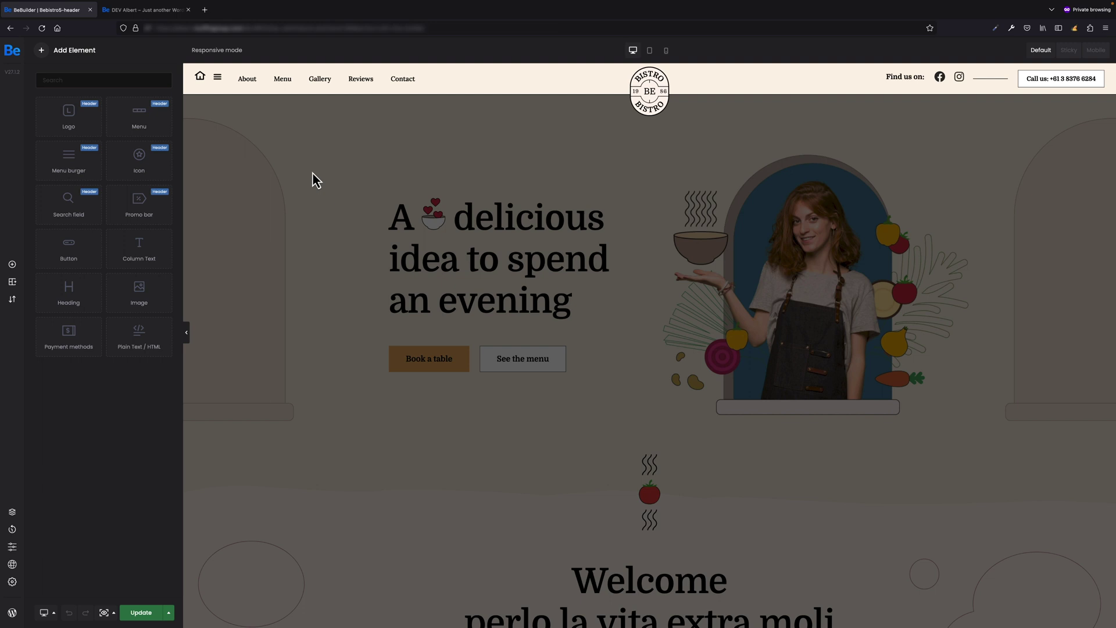
pyautogui.click(422, 87)
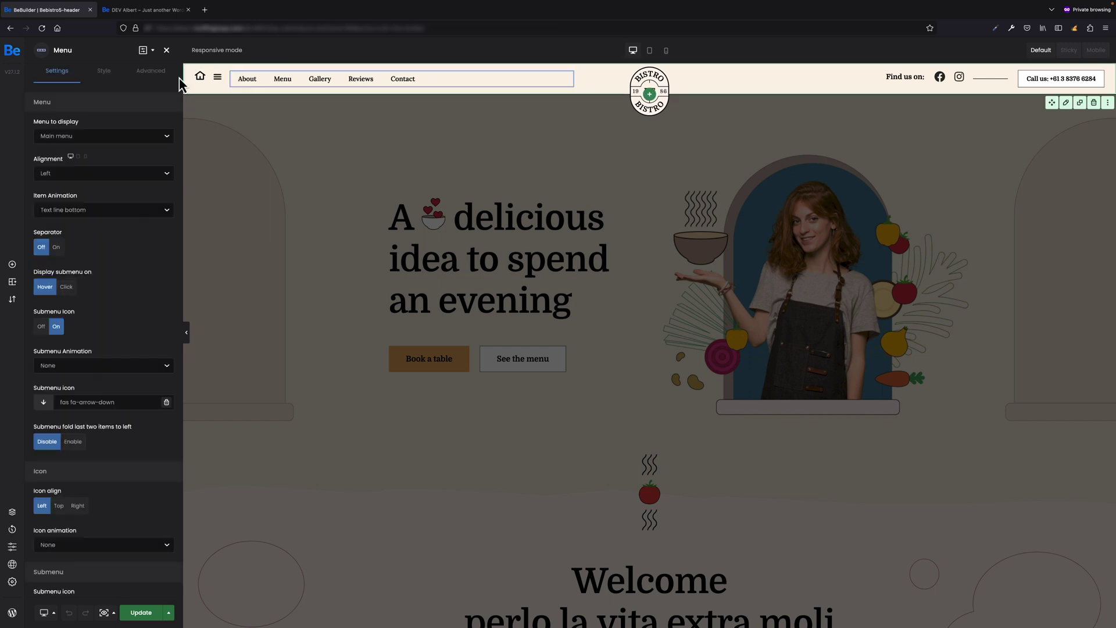
pyautogui.click(150, 78)
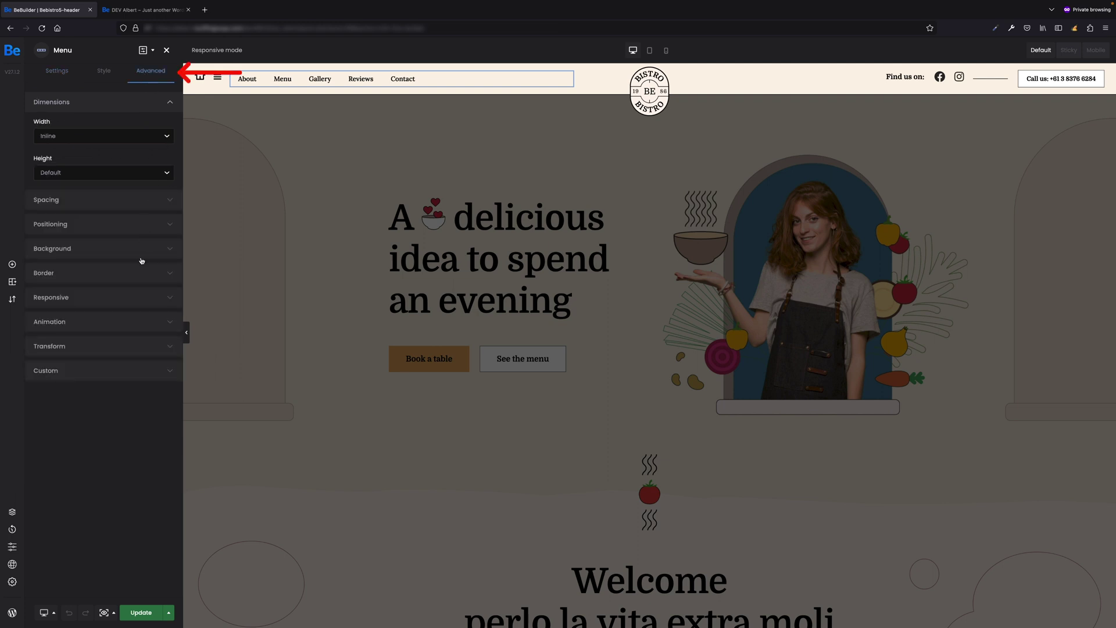
pyautogui.click(137, 302)
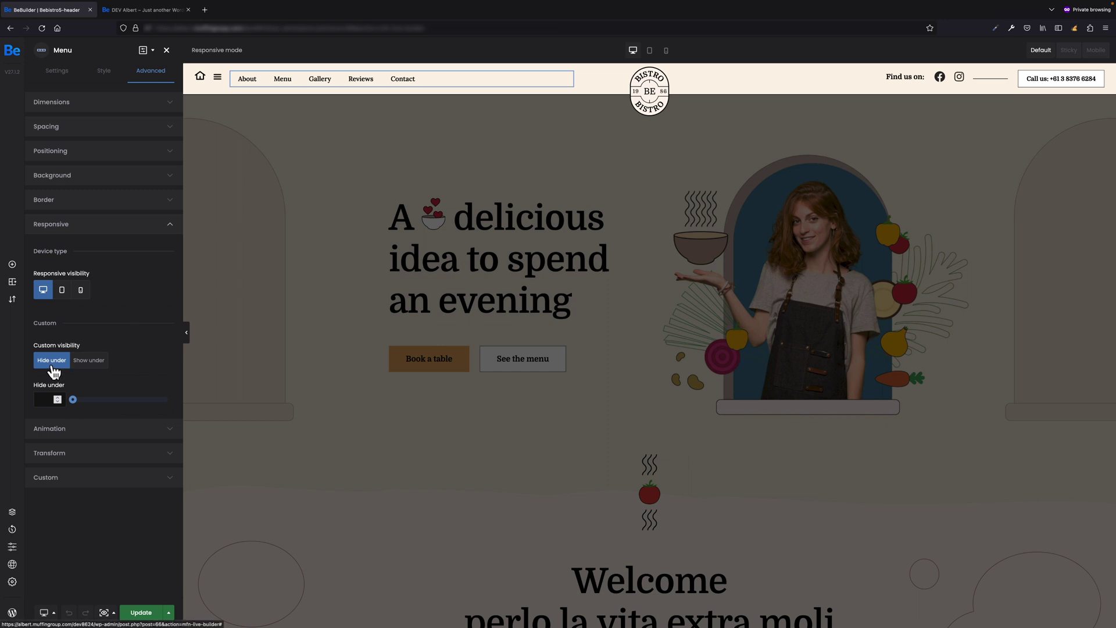
pyautogui.click(43, 401)
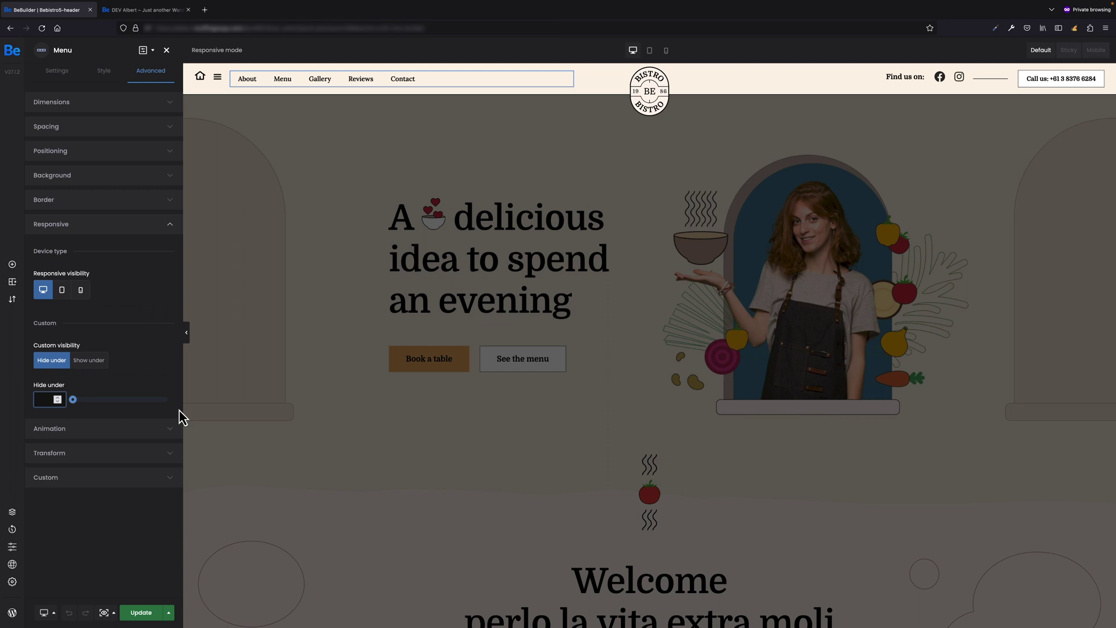
pyautogui.write('1320')
pyautogui.click(143, 615)
pyautogui.click(742, 458)
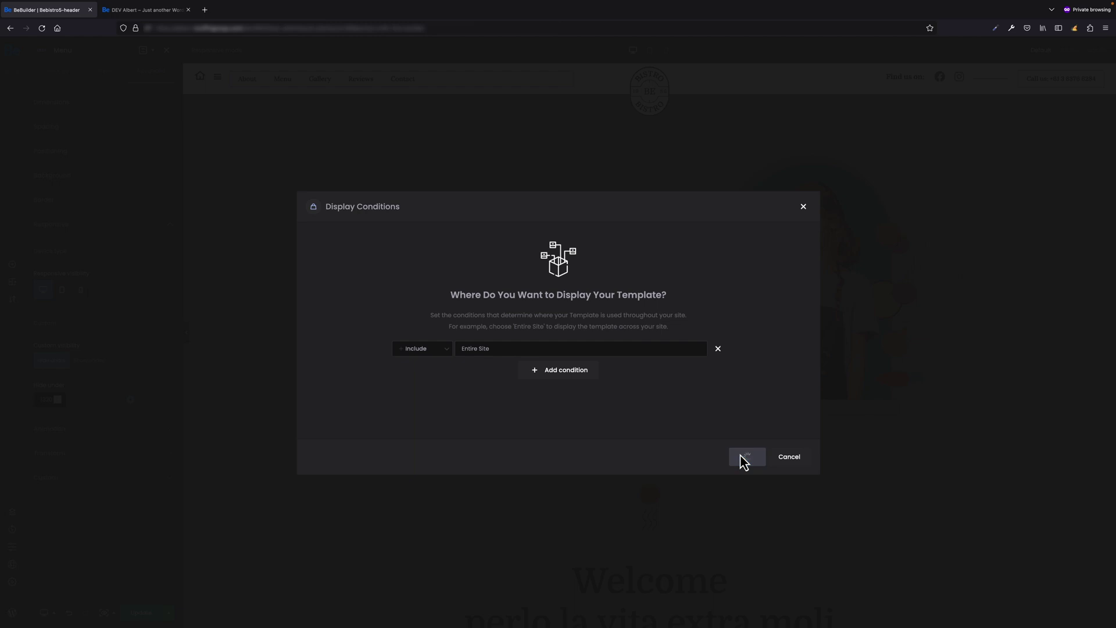
# Step: Reload the live site and widen the responsive viewport past 1320 px to check the menu
pyautogui.click(149, 15)
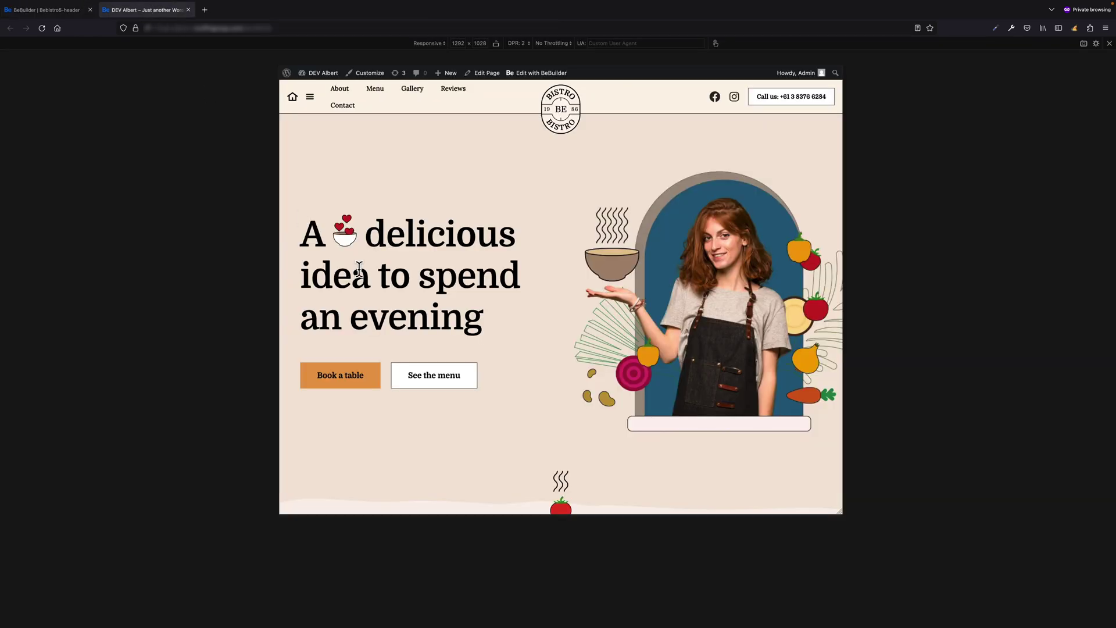
pyautogui.click(41, 29)
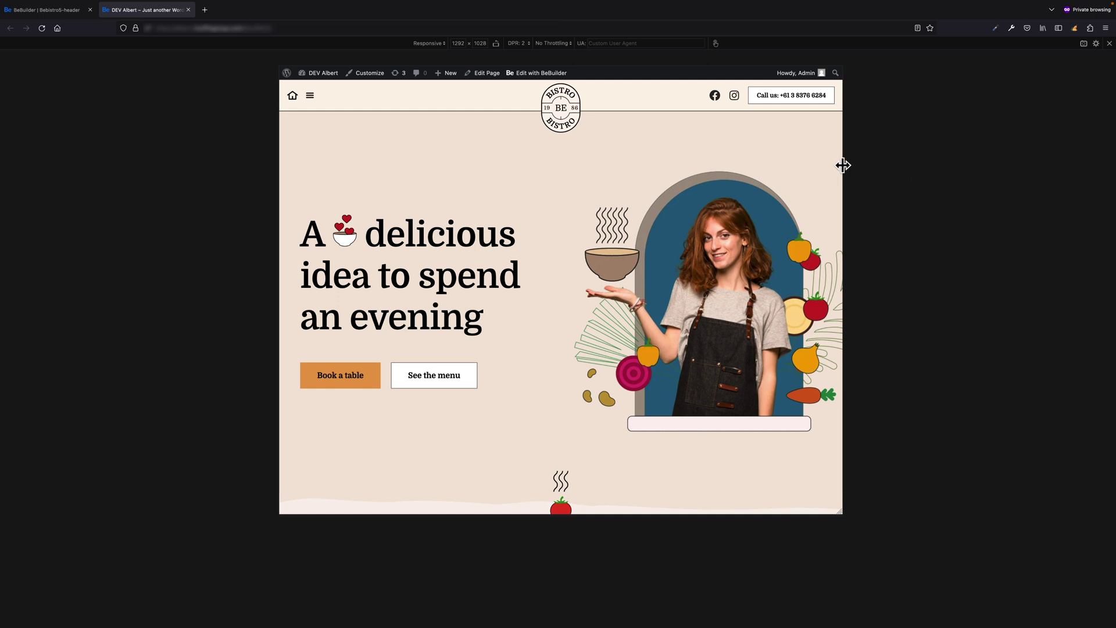
pyautogui.moveTo(842, 165); pyautogui.dragTo(849, 168)
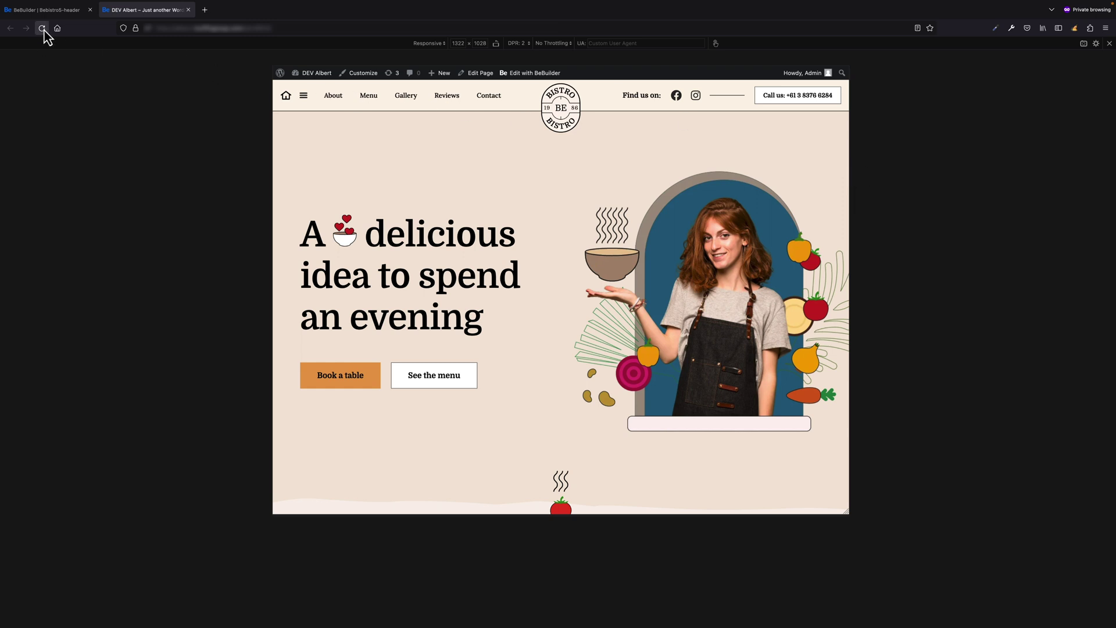
# Step: Set the Menu Burger element to 'Show under' 1320 px and save the header for the entire site
pyautogui.click(47, 11)
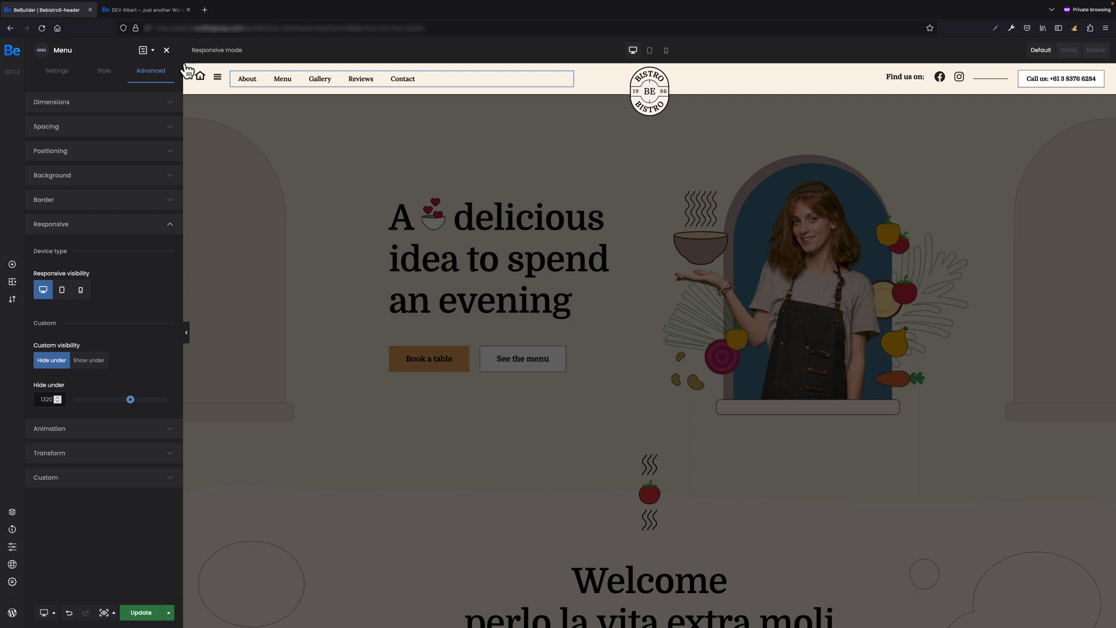
pyautogui.click(216, 80)
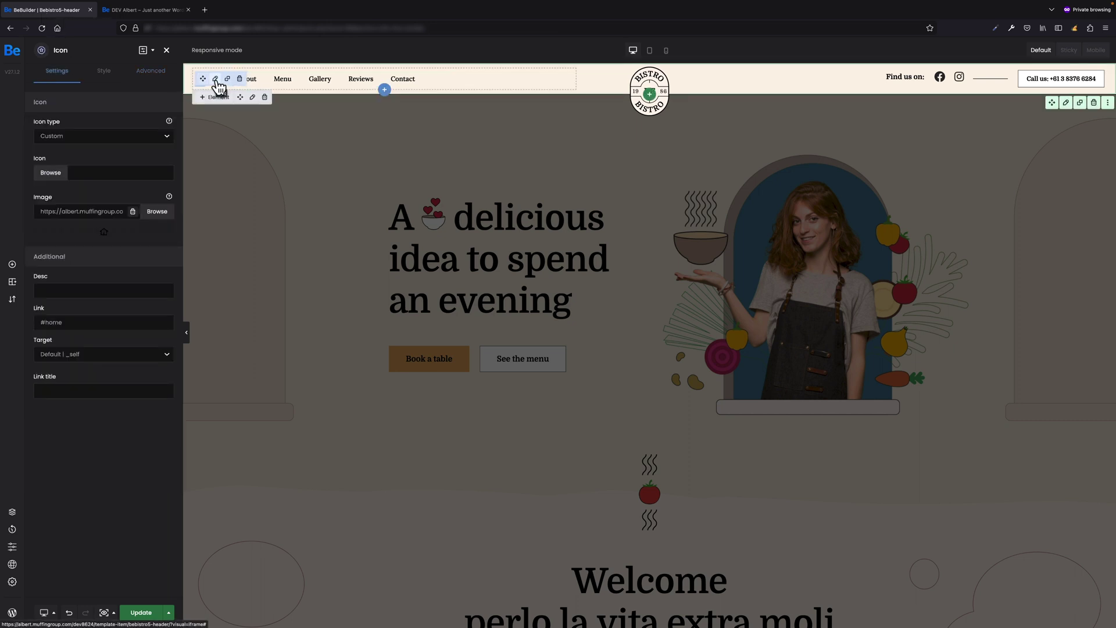
pyautogui.click(230, 80)
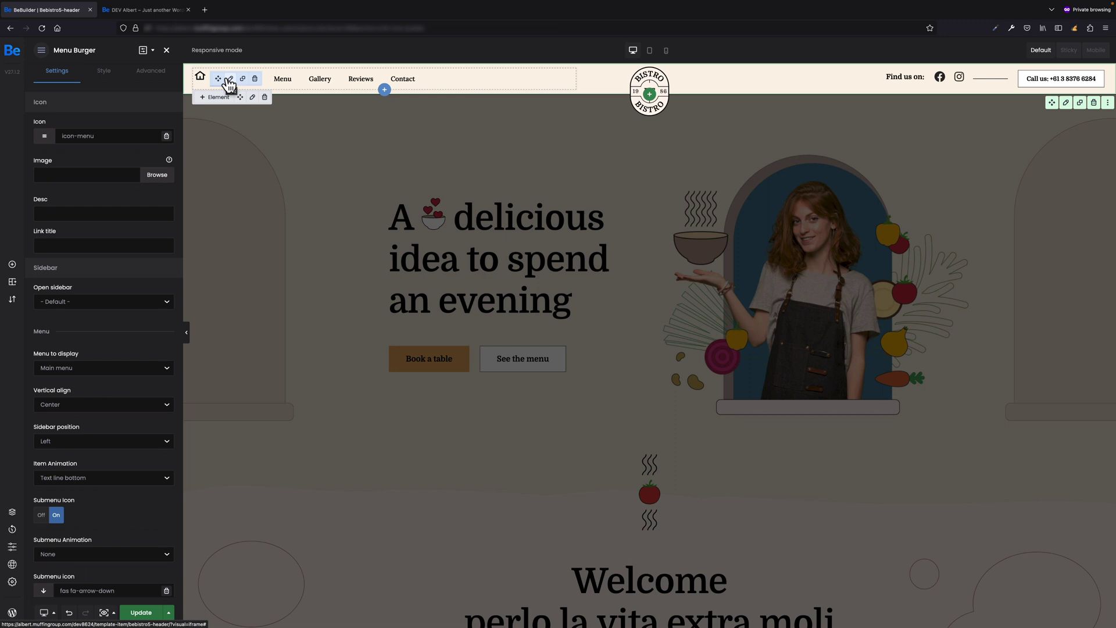
pyautogui.click(152, 72)
pyautogui.click(125, 297)
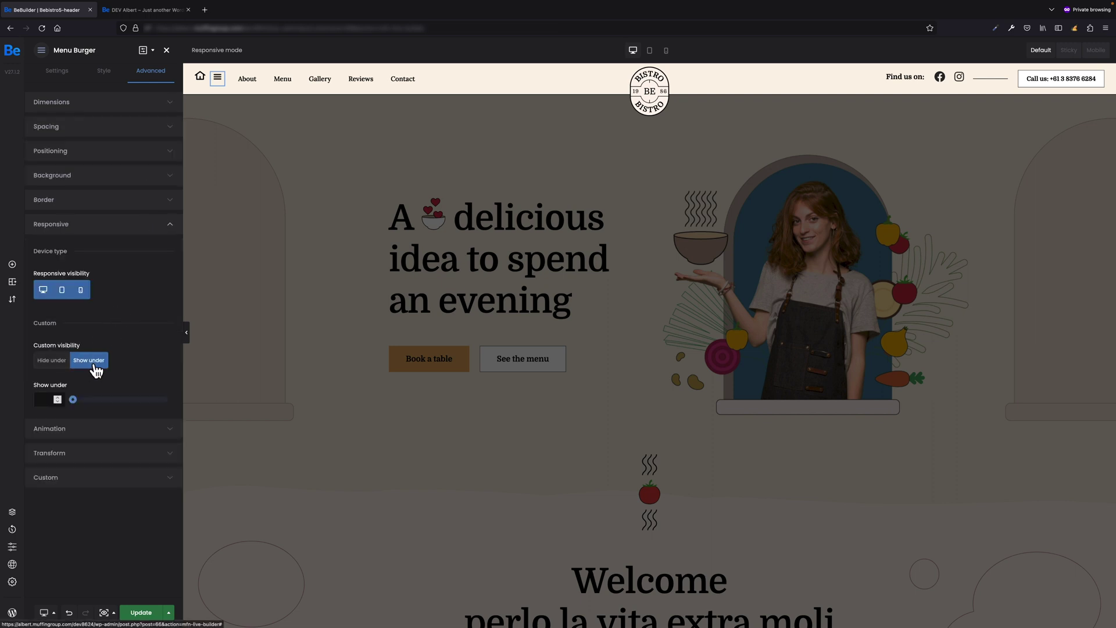
pyautogui.click(47, 399)
pyautogui.write('1320')
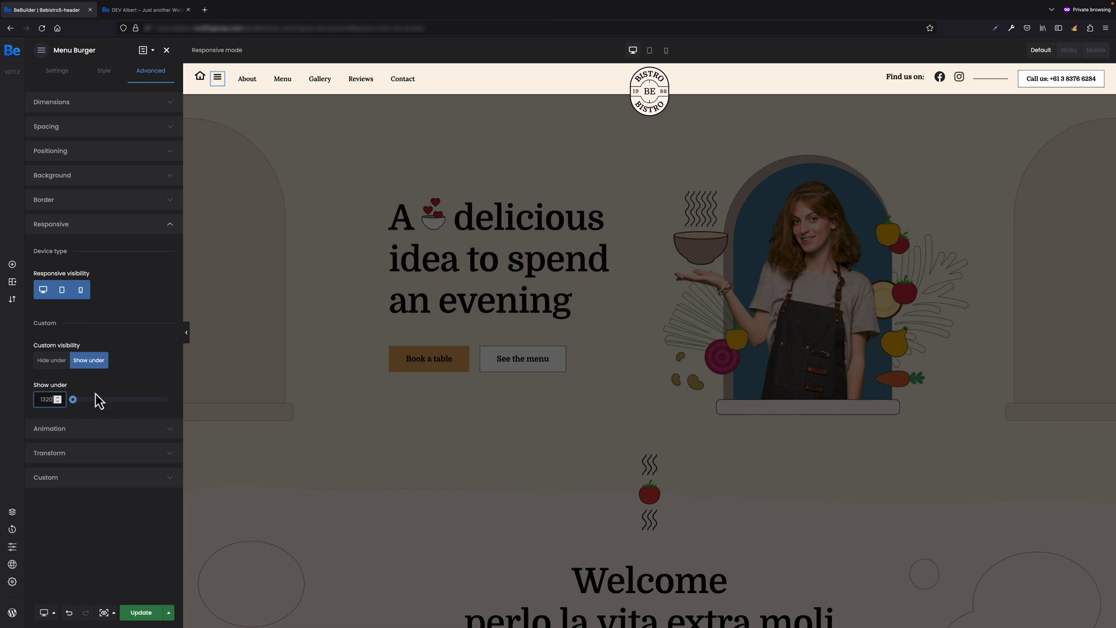
pyautogui.click(143, 613)
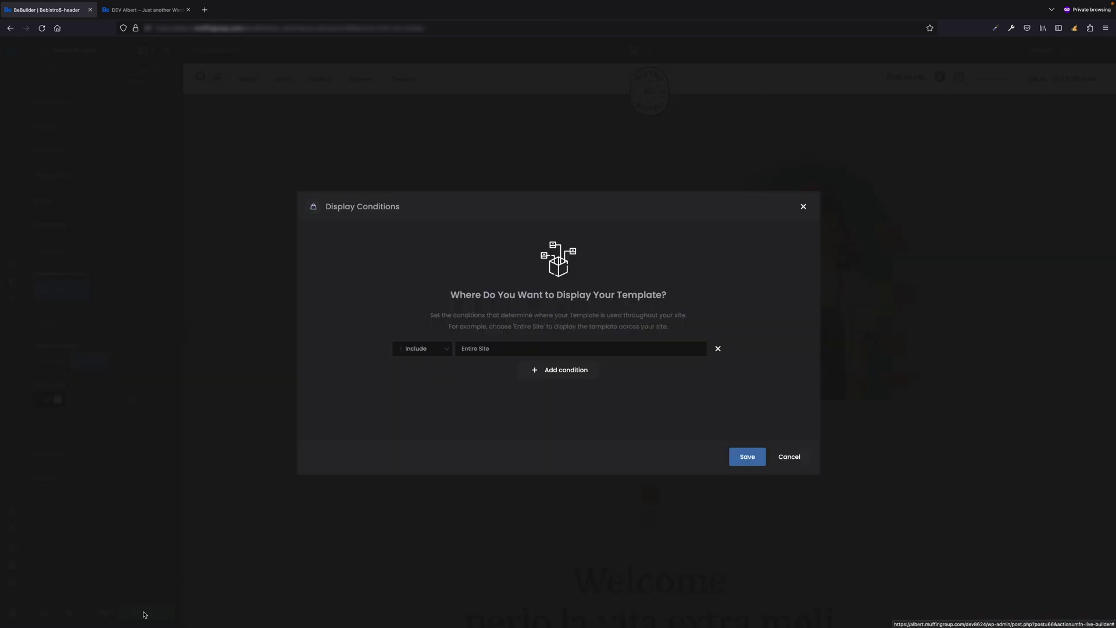
pyautogui.click(744, 459)
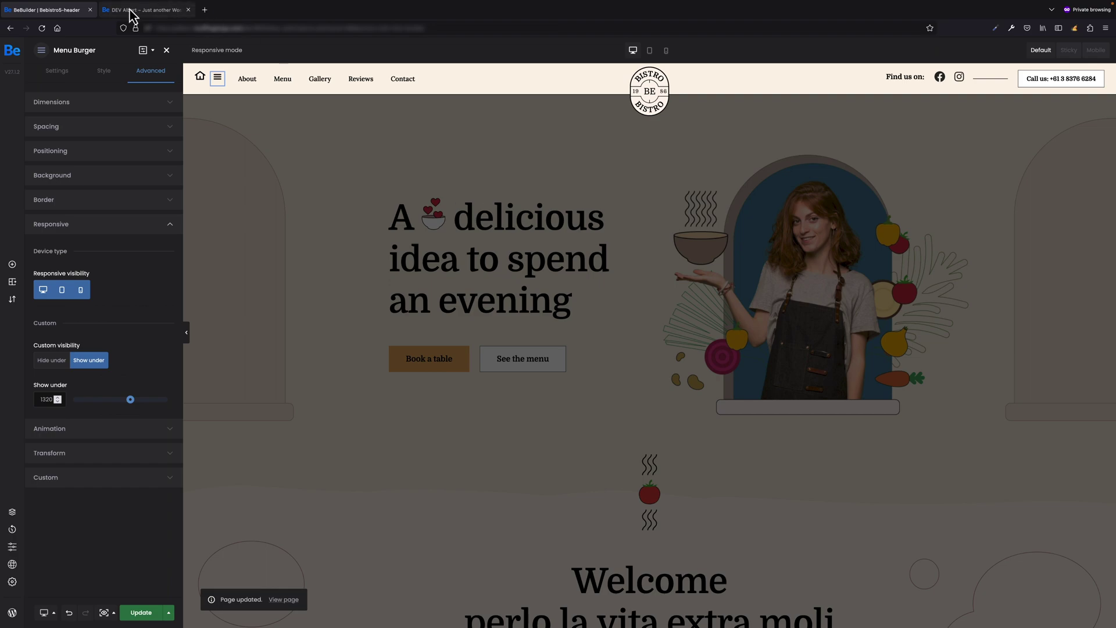
# Step: Reload the site and check at 1308 px that the links collapse into the burger icon
pyautogui.click(132, 10)
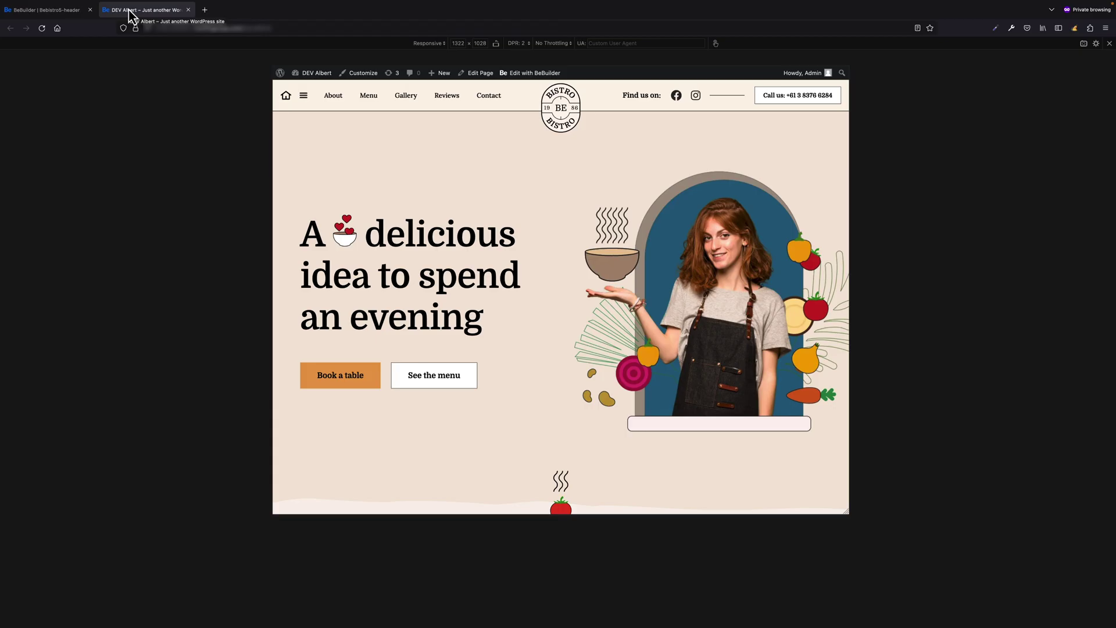
pyautogui.click(42, 29)
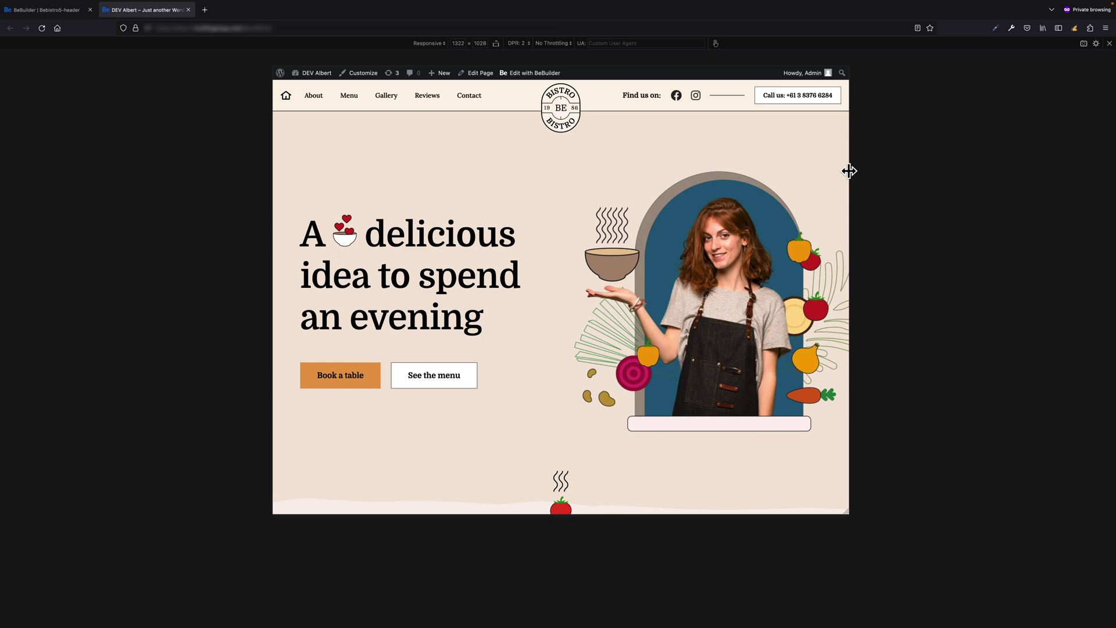
pyautogui.moveTo(849, 171); pyautogui.dragTo(845, 171)
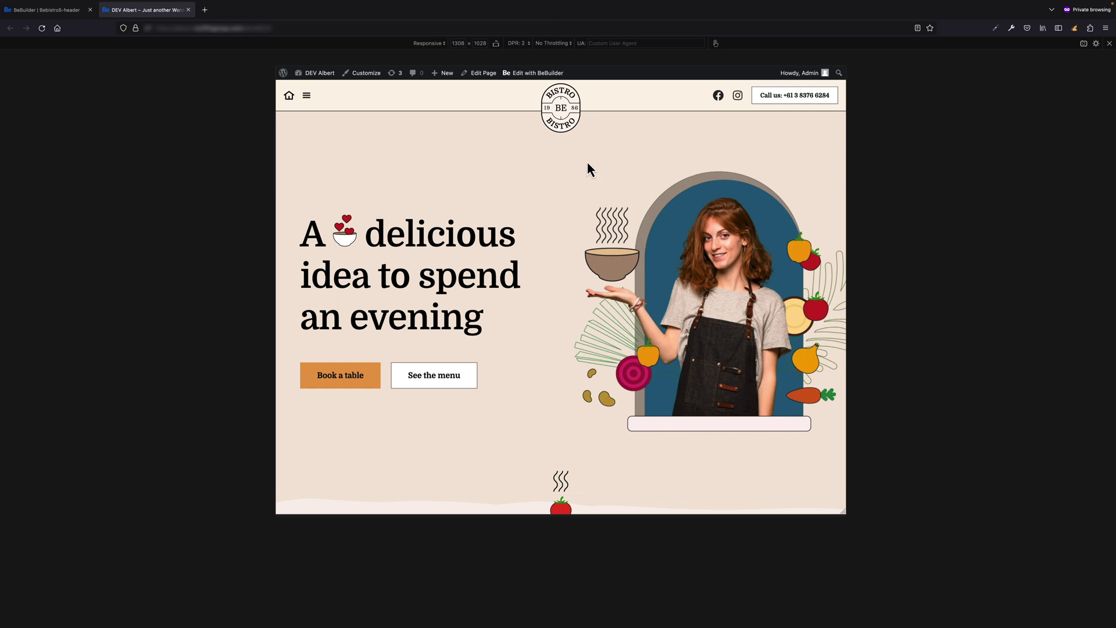
pyautogui.click(48, 11)
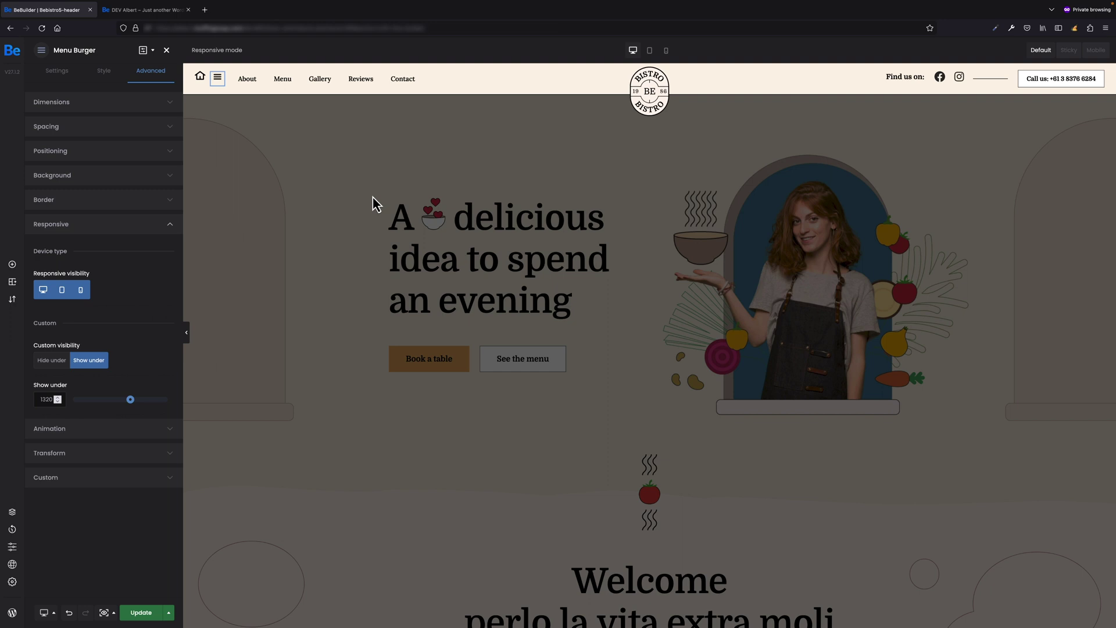
pyautogui.click(145, 10)
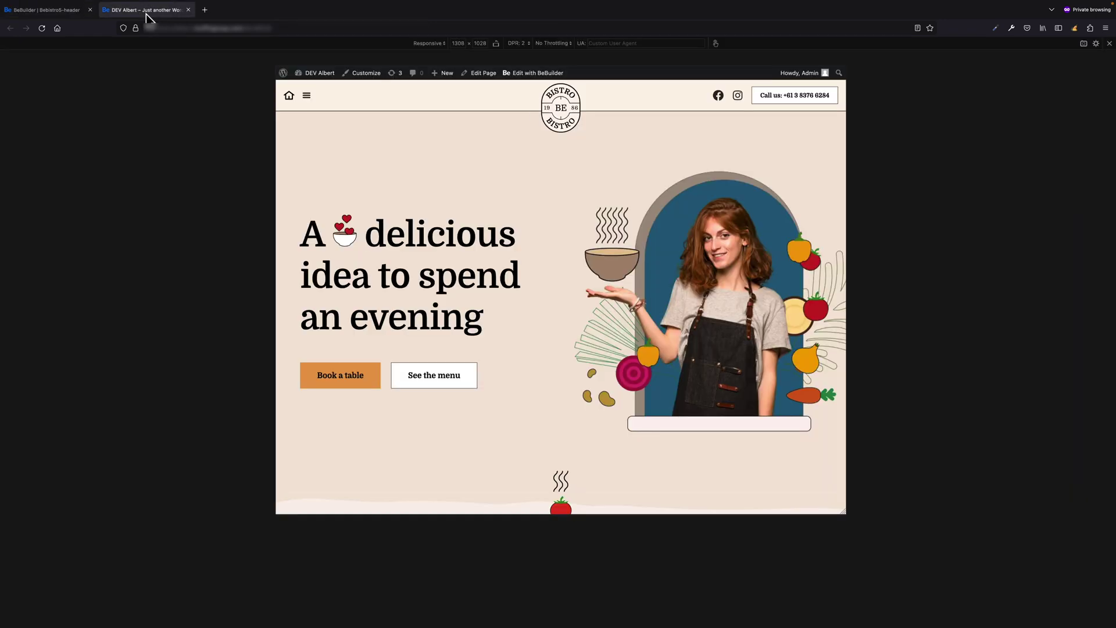
pyautogui.moveTo(844, 194); pyautogui.dragTo(878, 204)
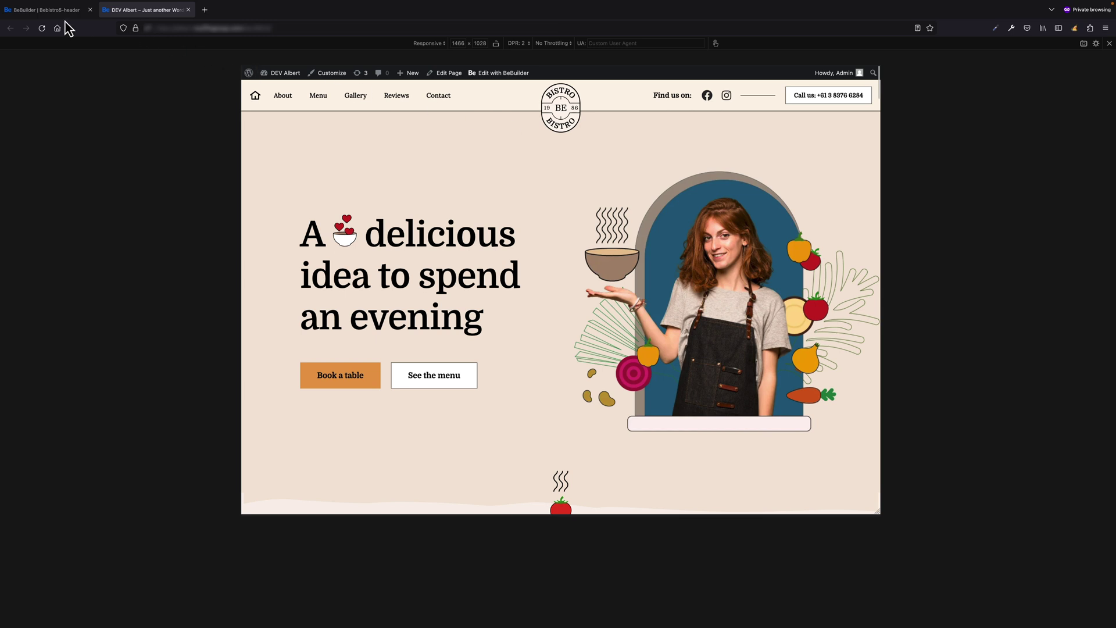
pyautogui.click(43, 10)
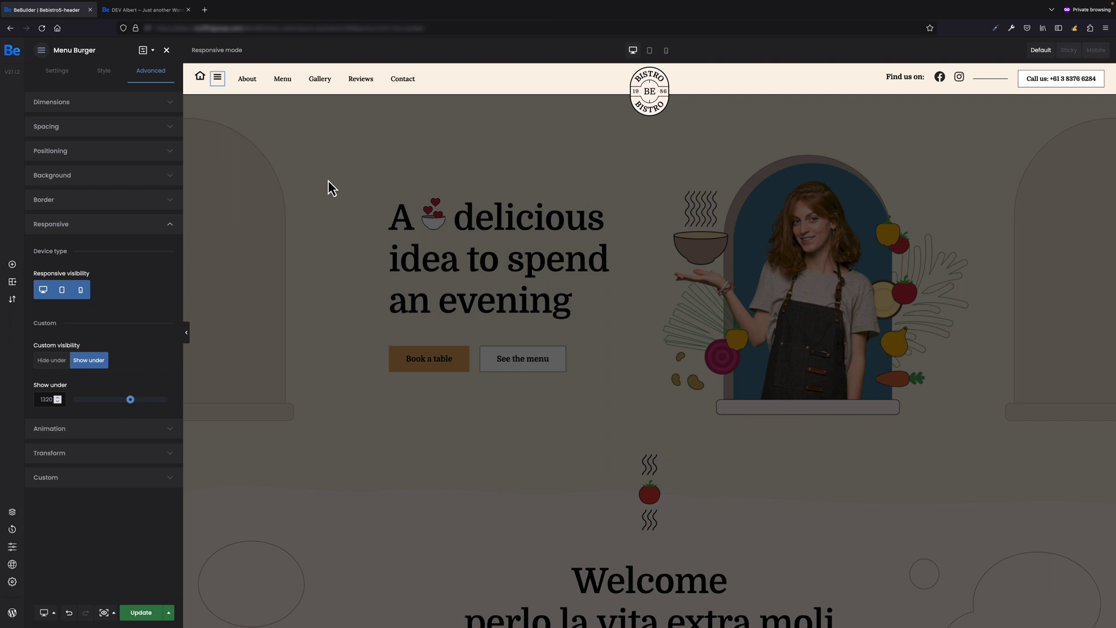
# Step: Reload the BeBuilder header editor
pyautogui.click(42, 28)
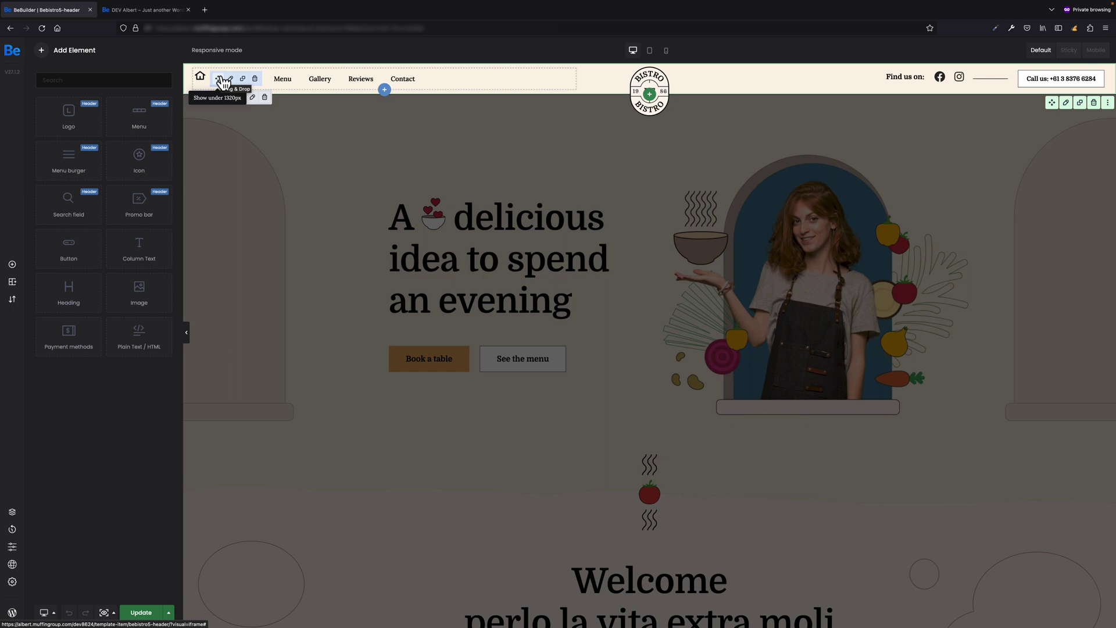
# Step: Show the regular Menu element's Advanced responsive settings, confirming 'Hide under' 1320 px
pyautogui.click(252, 82)
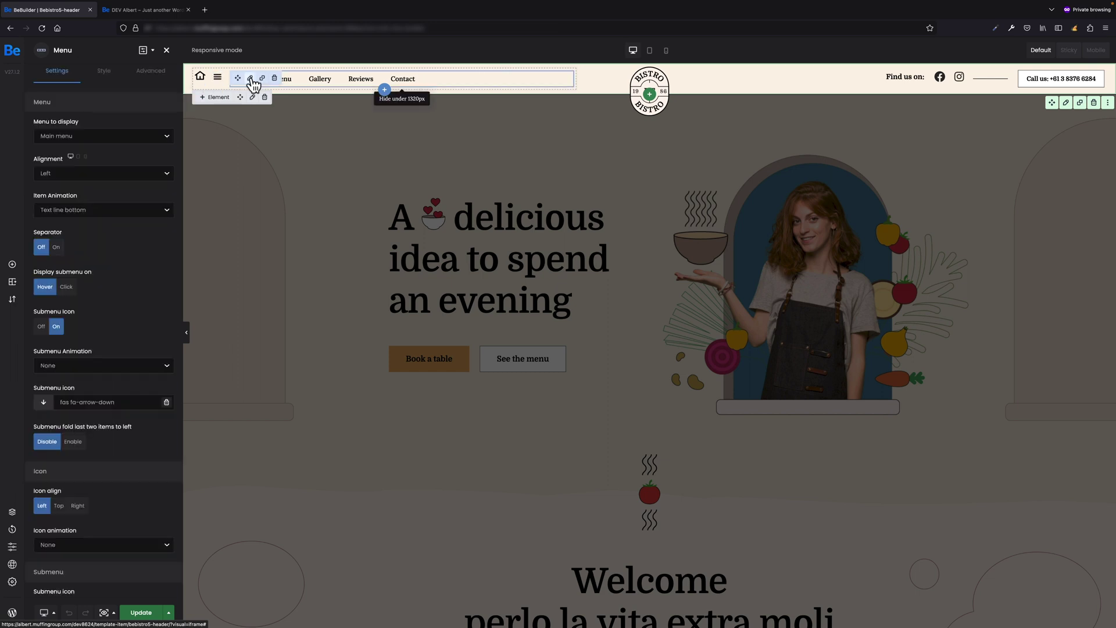
pyautogui.click(148, 72)
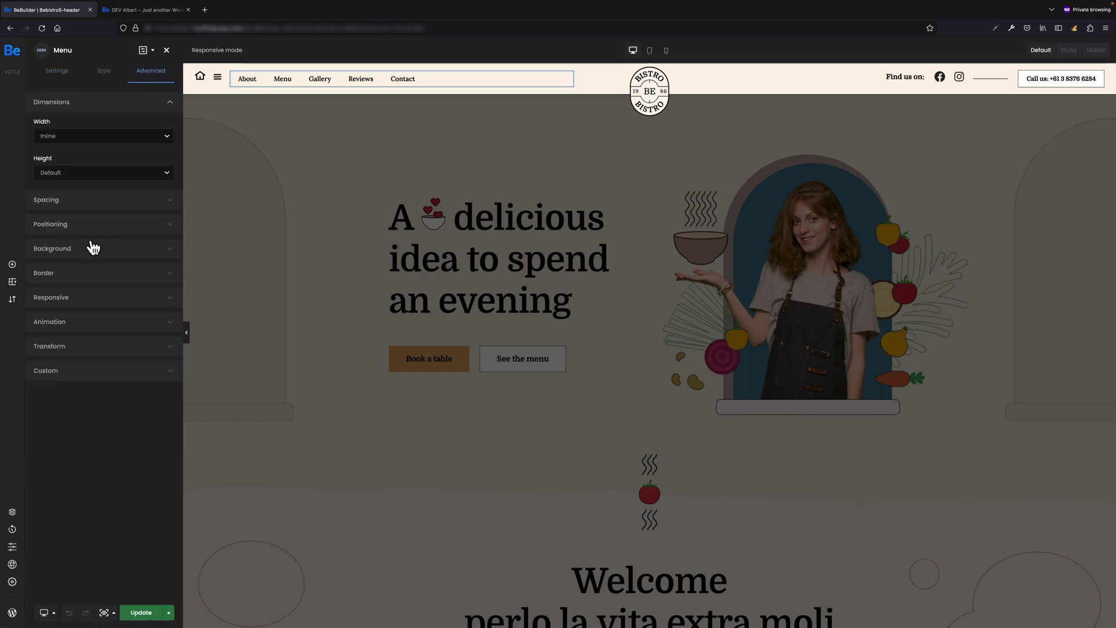
pyautogui.click(93, 300)
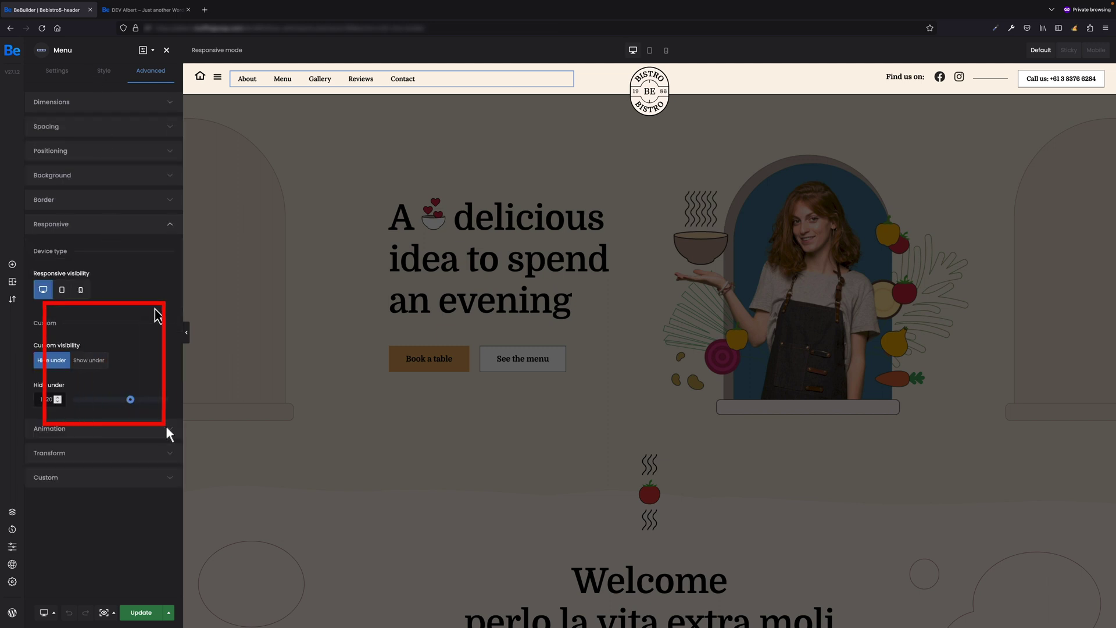